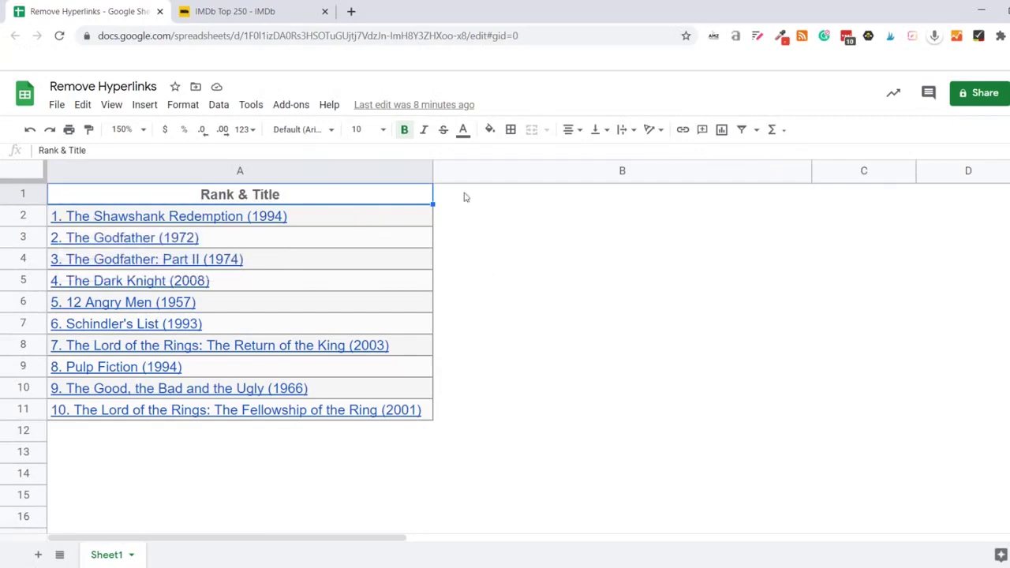
Back in the Remove Hyperlinks sheet, unlink The Shawshank Redemption title in A2
click(256, 10)
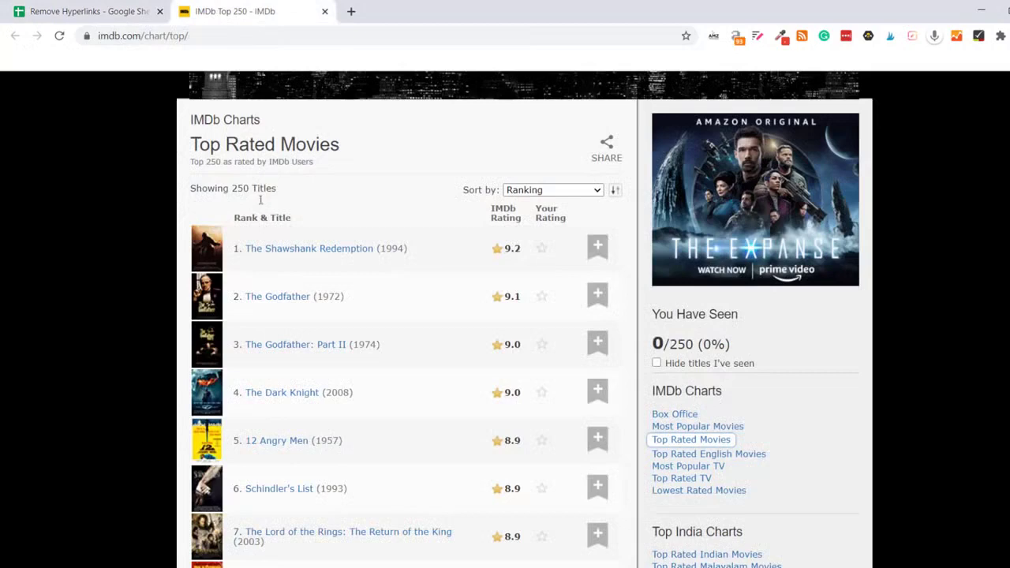
click(88, 10)
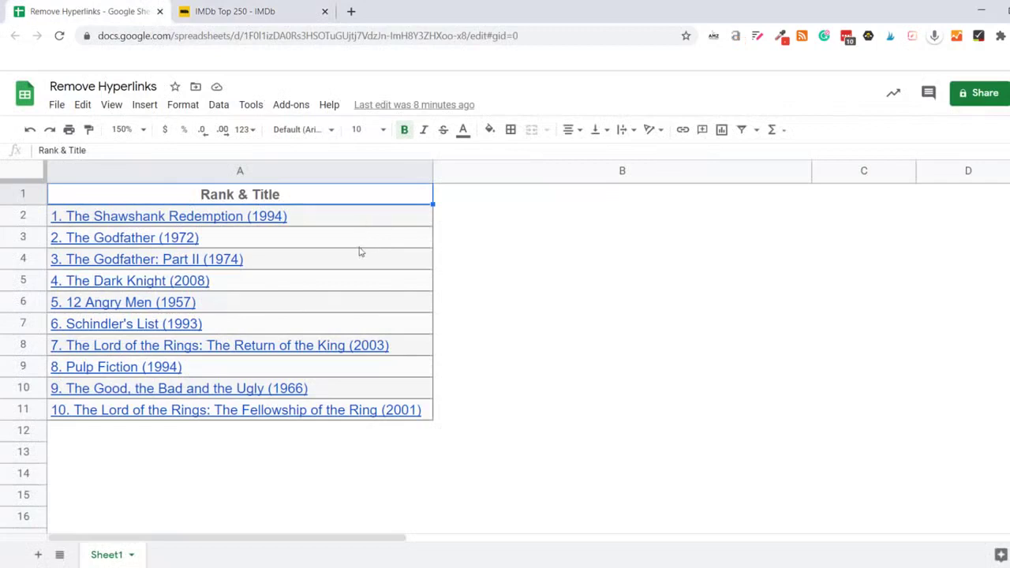
mouse_move(125, 238)
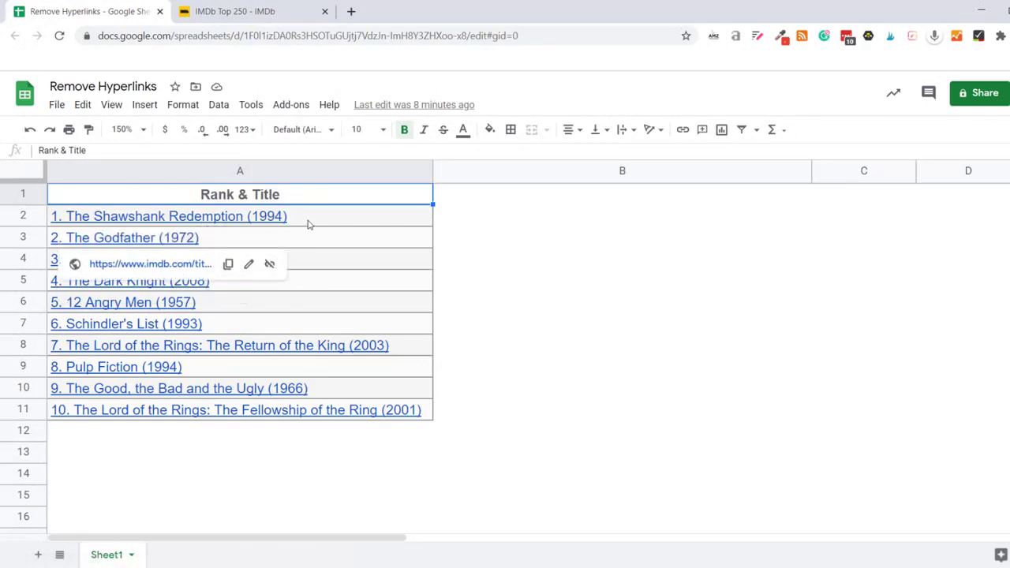
click(310, 224)
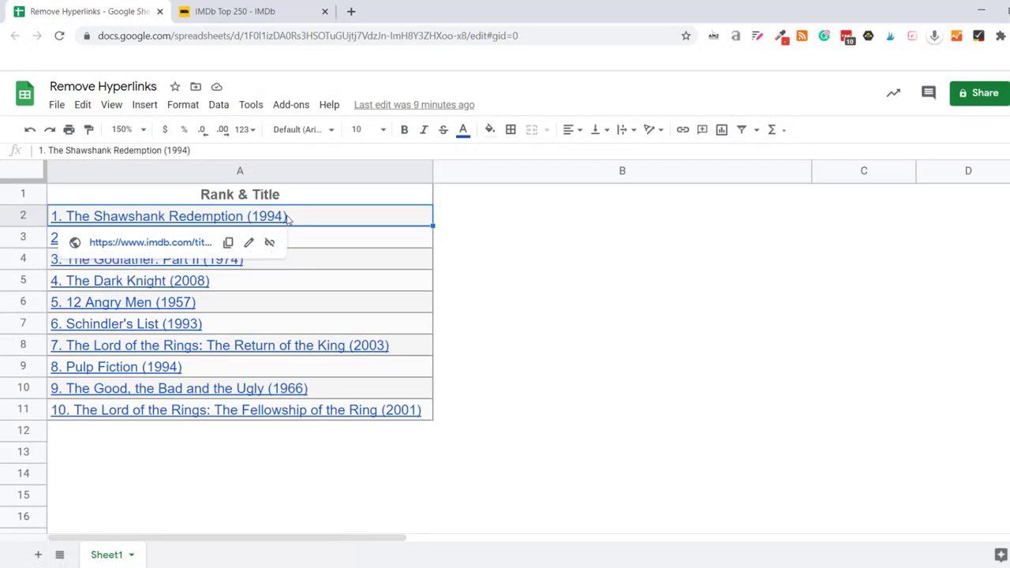
click(269, 243)
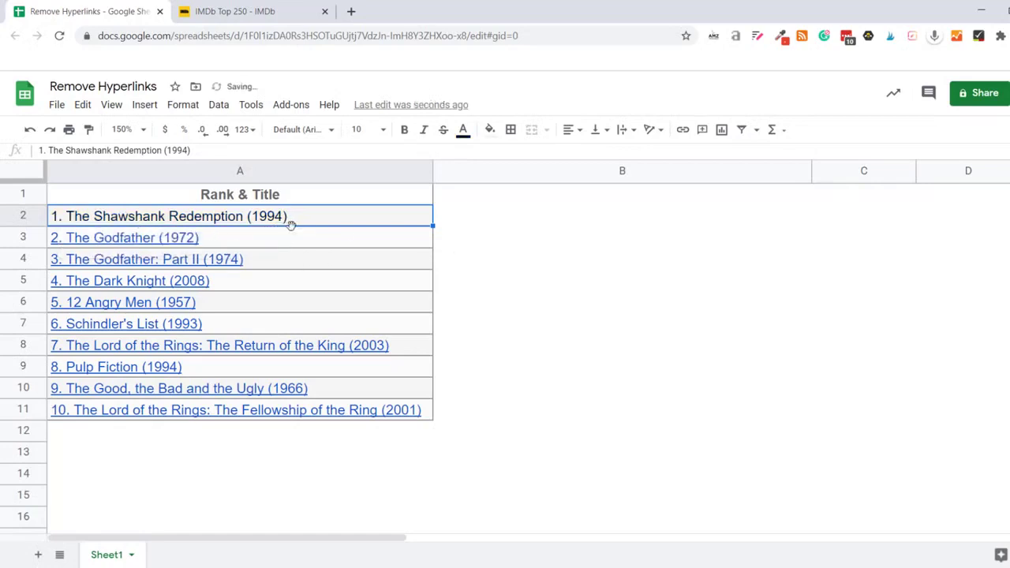
mouse_move(293, 233)
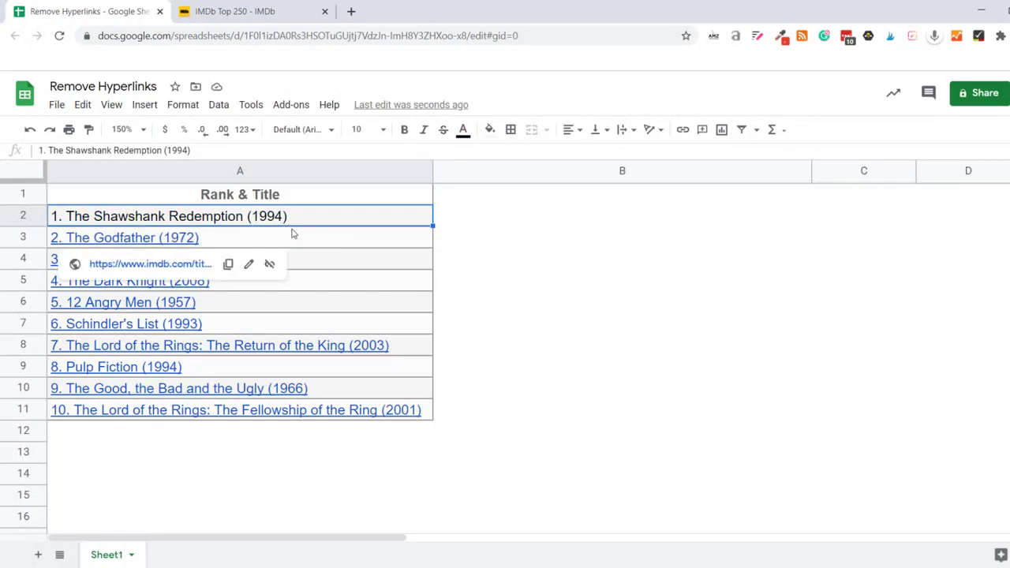
Undo the A2 link removal, then try unlinking A2:A11 and undo that too
key(ctrl+z)
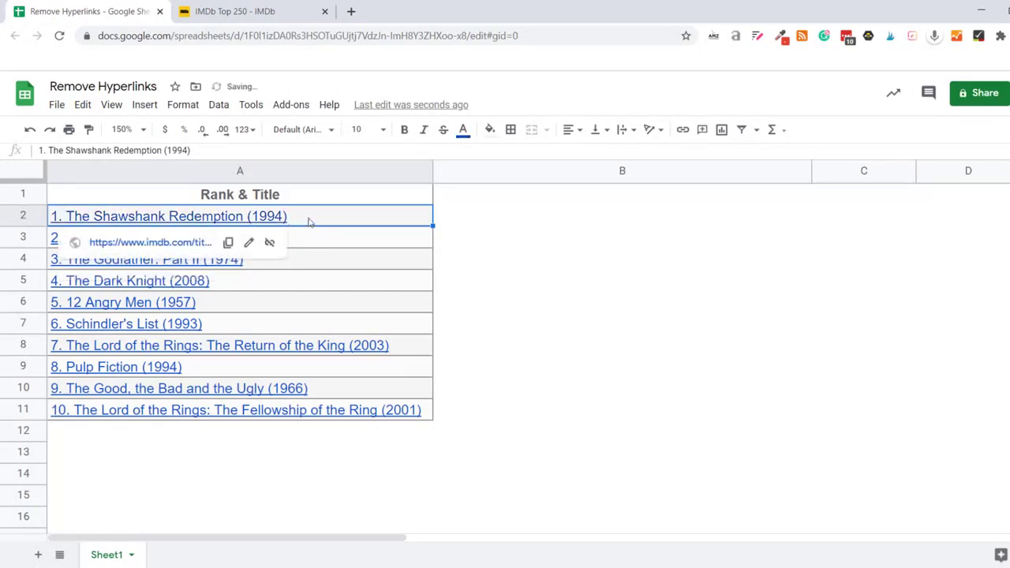
drag(308, 218, 301, 409)
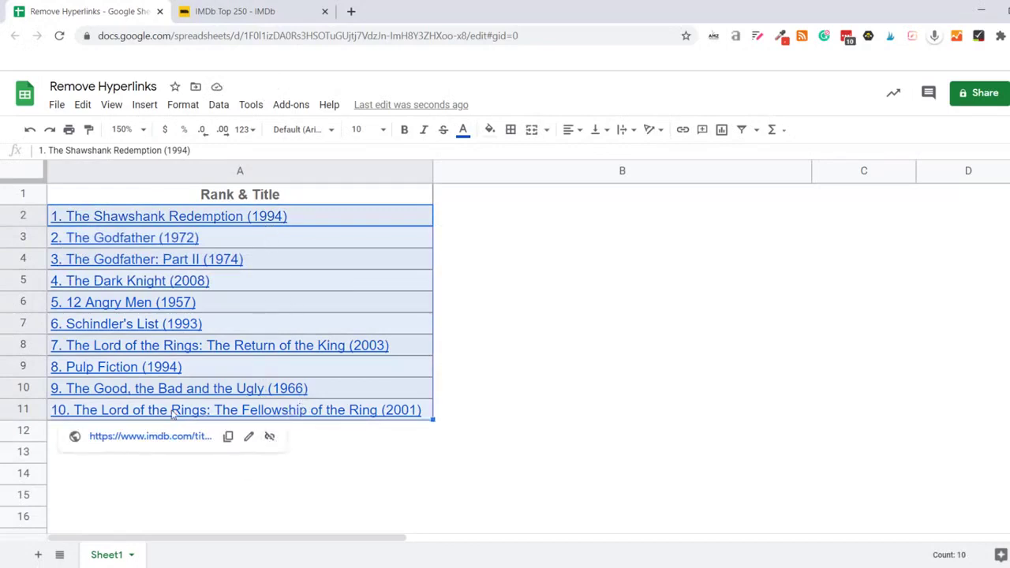
click(269, 437)
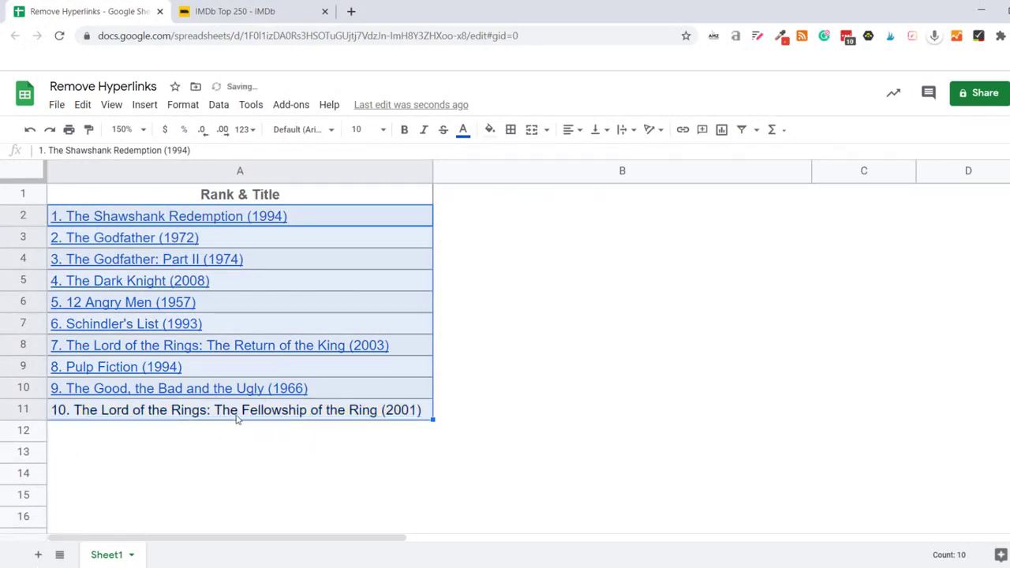
key(ctrl+z)
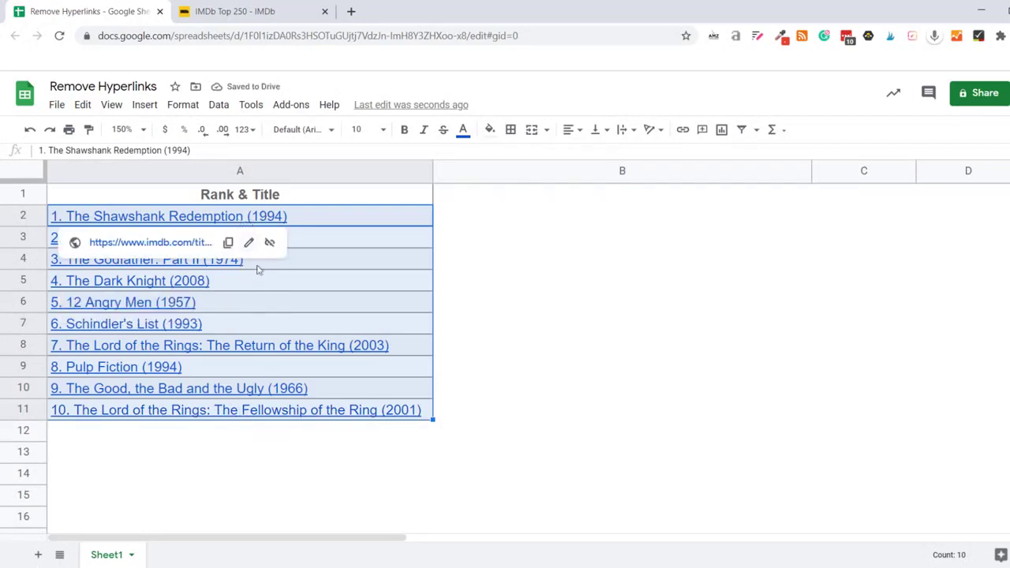
Copy the ten titles in A2:A11, then strip all their hyperlinks to plain text
key(ctrl+c)
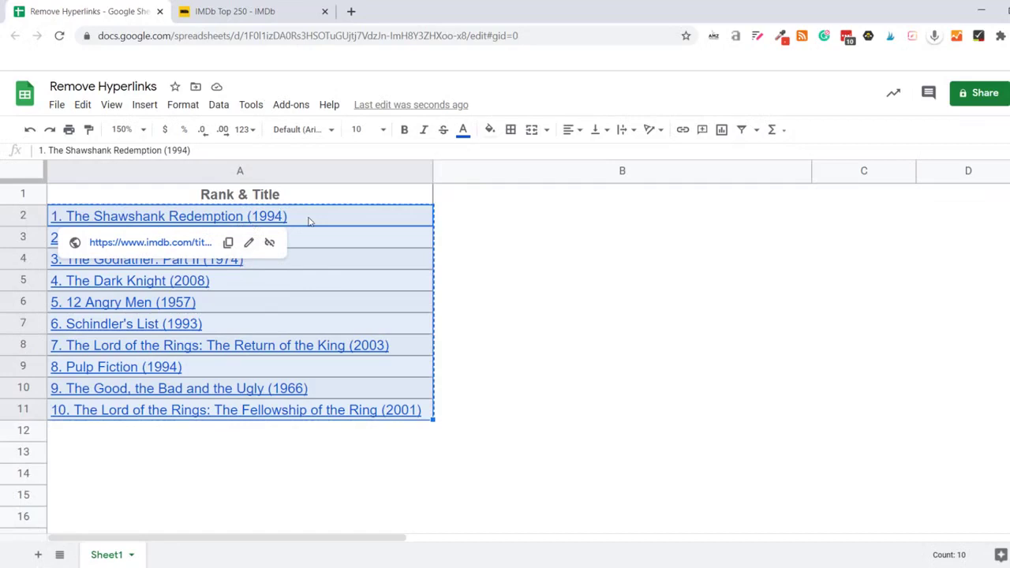
right_click(307, 220)
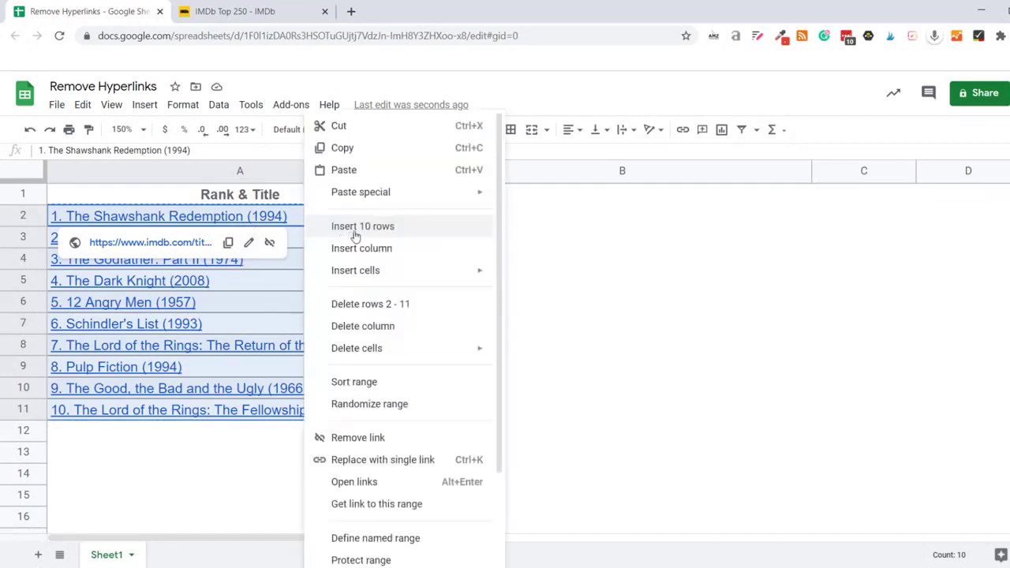
click(370, 438)
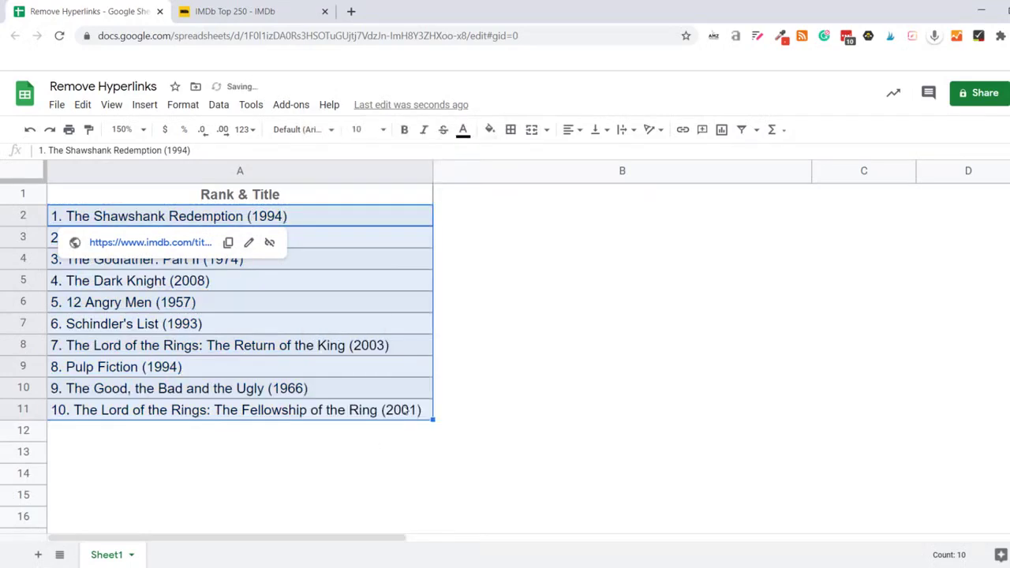
click(343, 244)
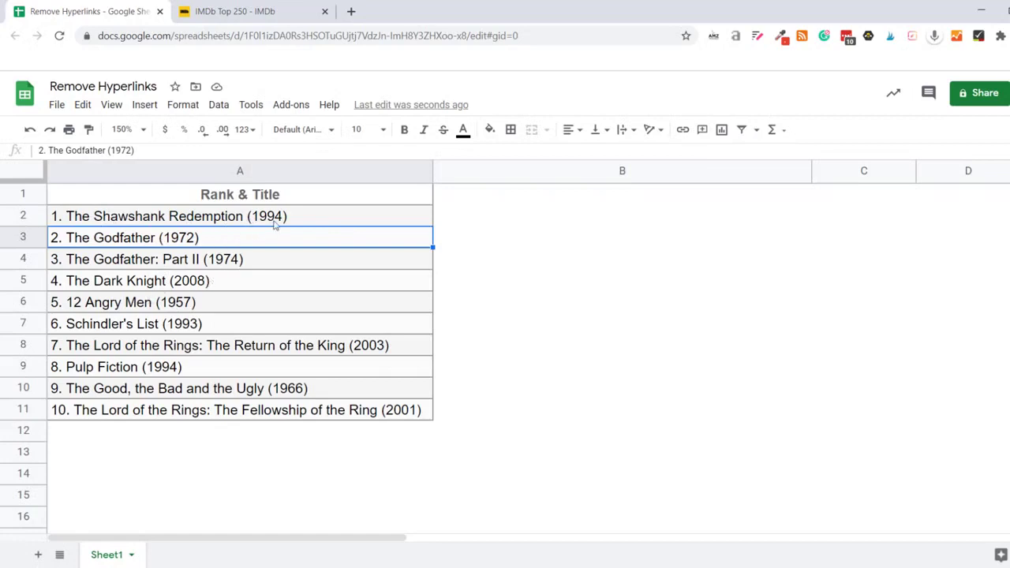
Undo the link removal and copy the ten hyperlinked titles in A2:A11
key(ctrl+z)
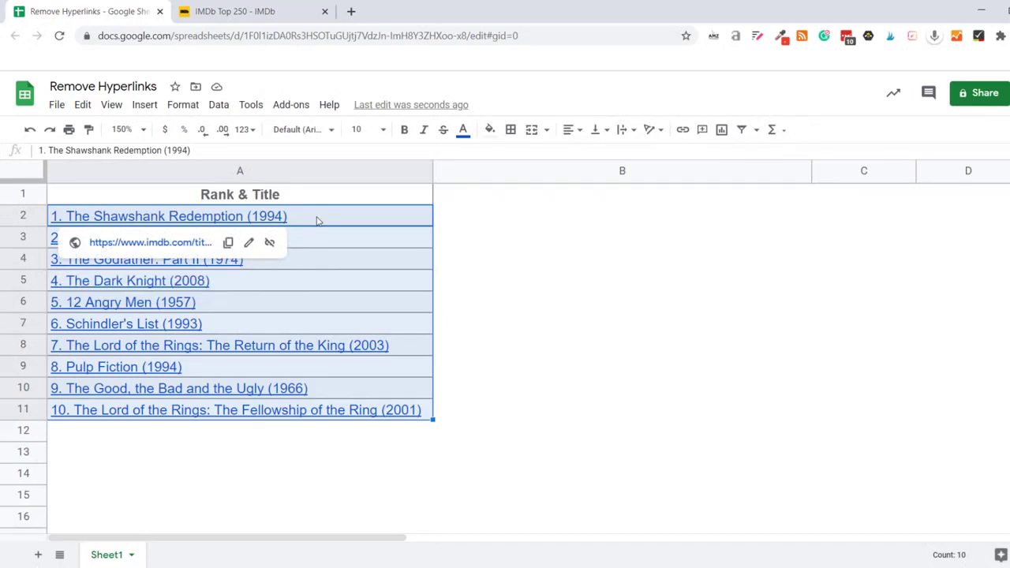
right_click(309, 220)
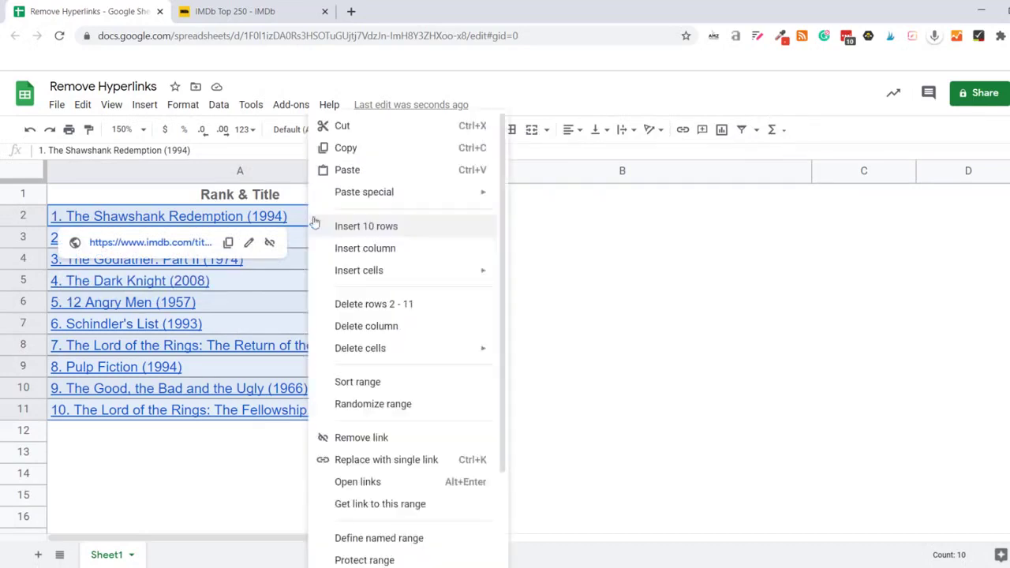
click(341, 147)
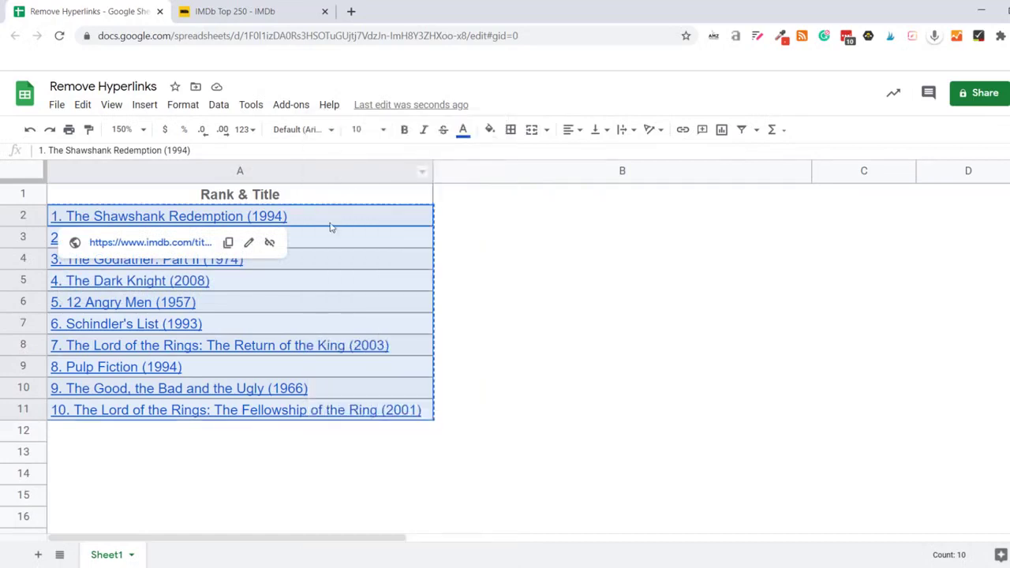
click(473, 224)
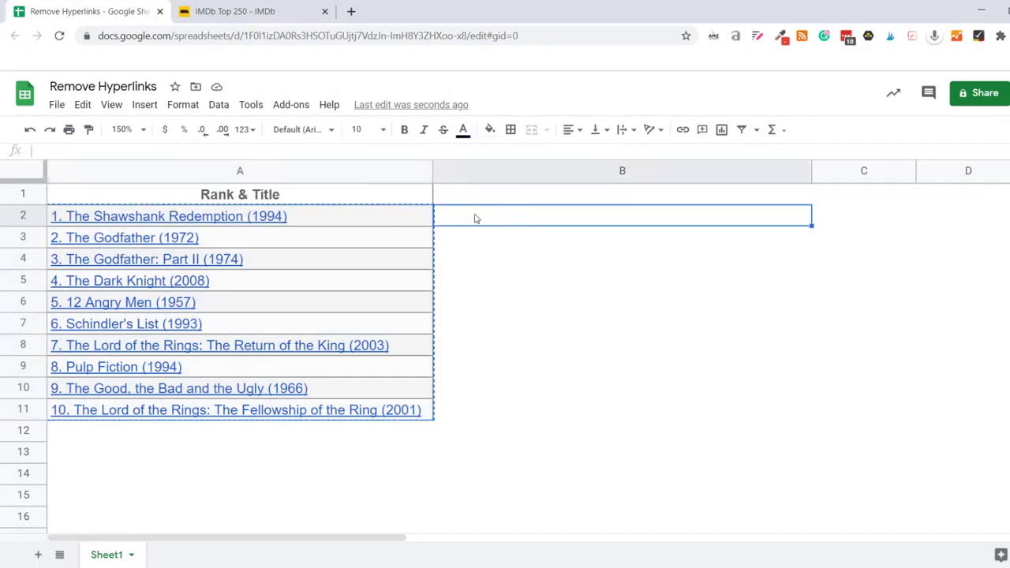
right_click(458, 219)
mouse_move(520, 192)
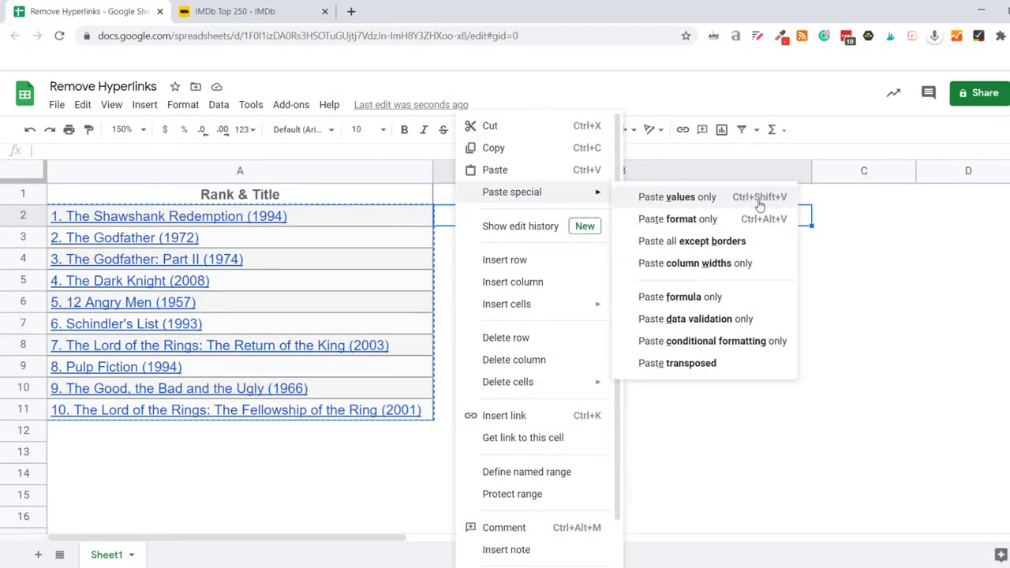
click(715, 205)
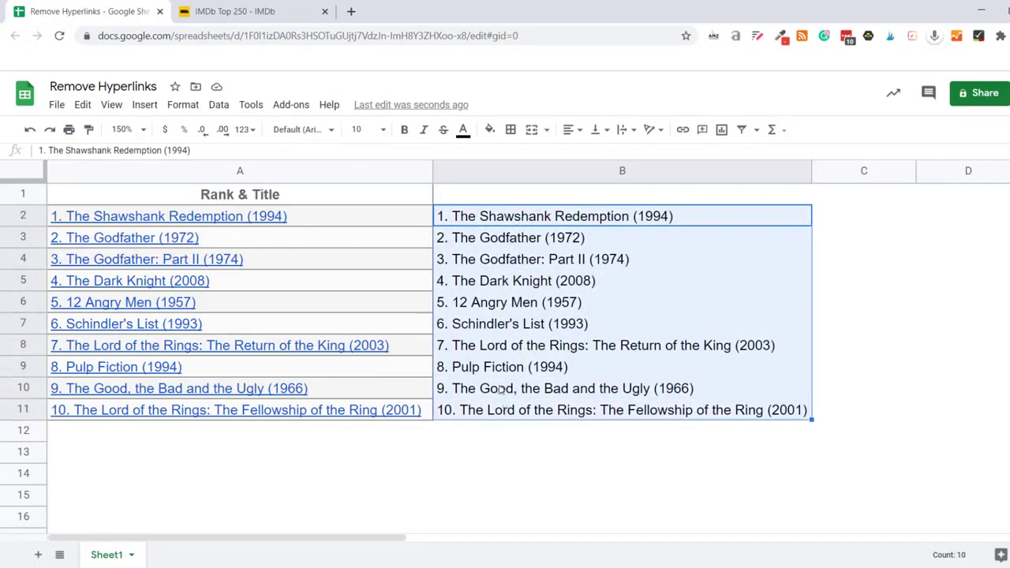
key(ctrl+c)
click(334, 218)
key(ctrl+v)
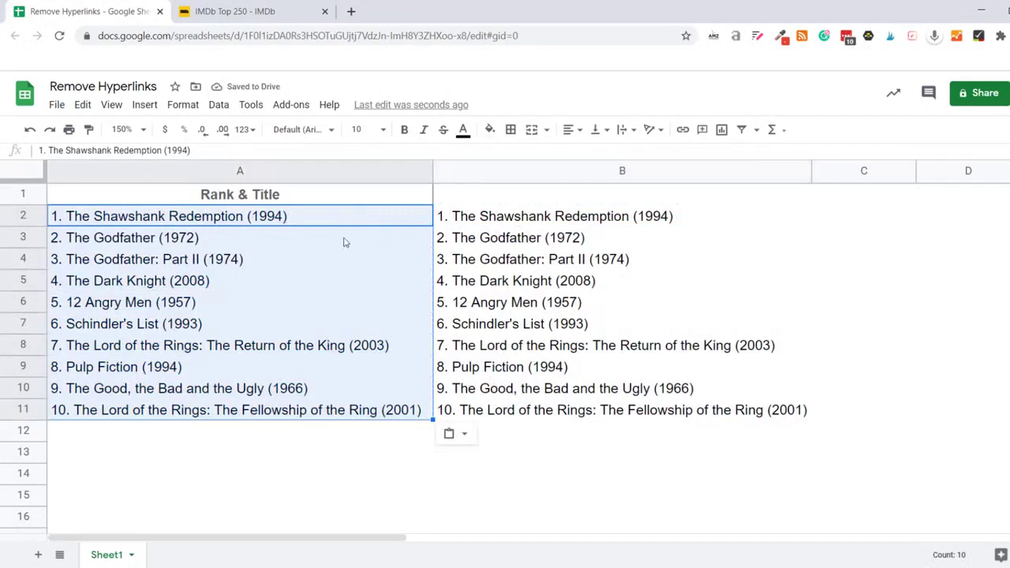
key(ctrl+z)
key(ctrl+z)
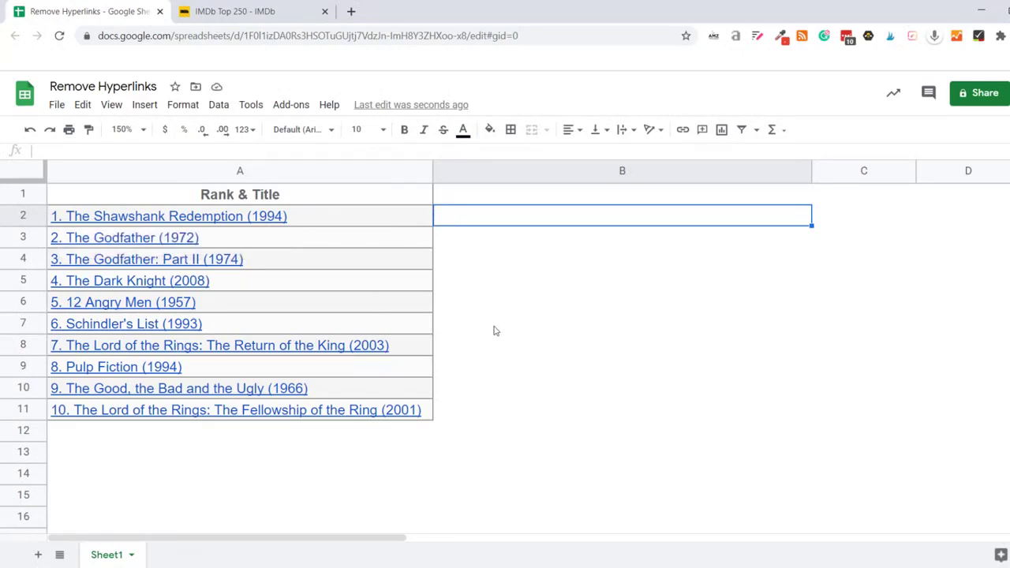
Enter the formula =" "&A2 in B2 to show the A2 title unlinked
text(=)
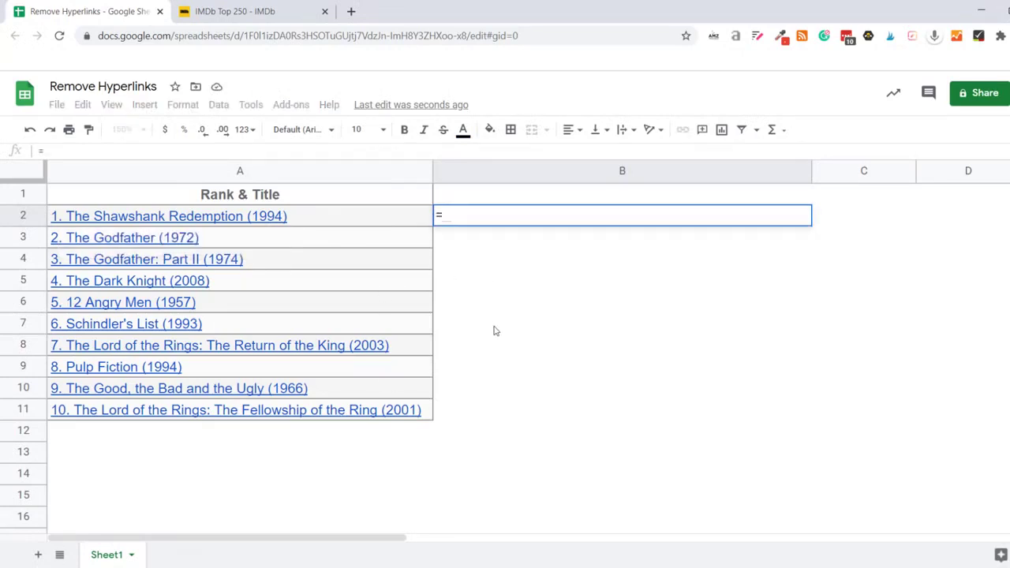
text(" ")
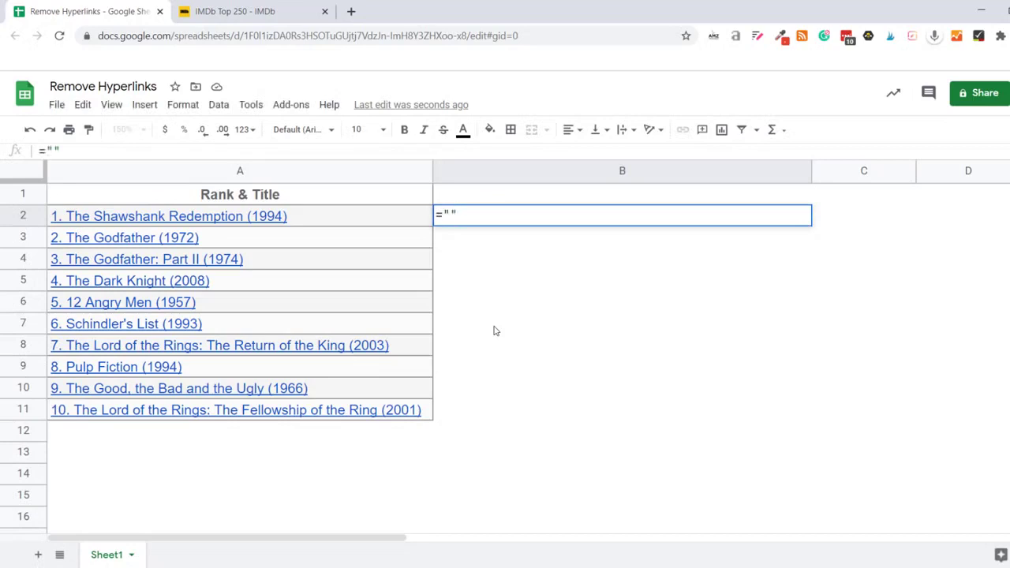
text(&)
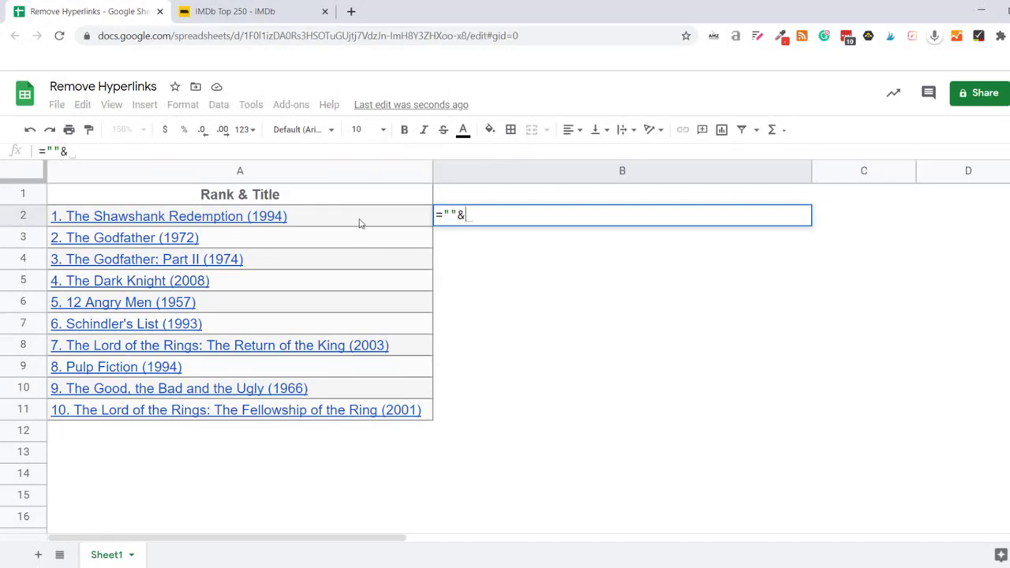
click(359, 221)
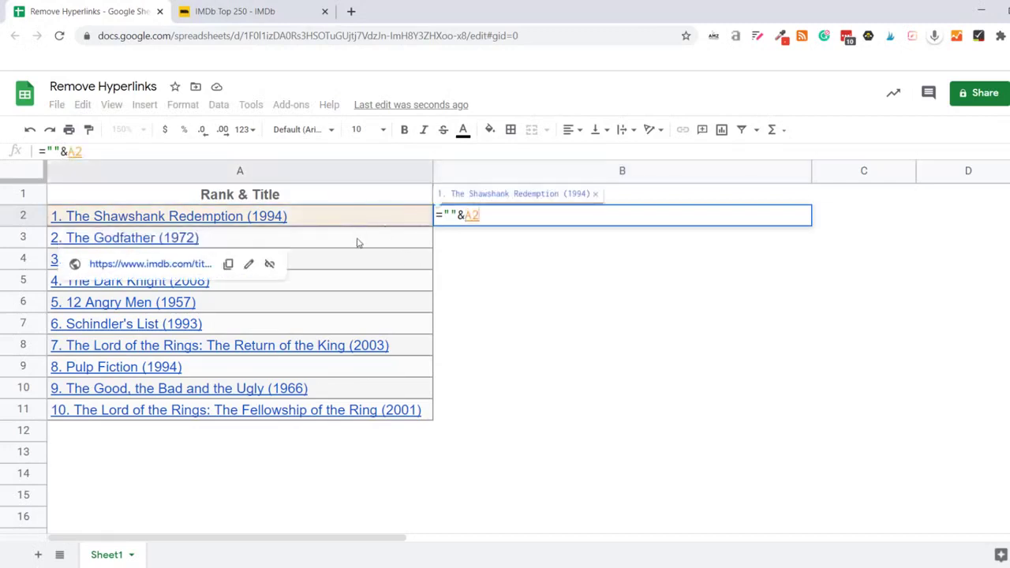
key(Return)
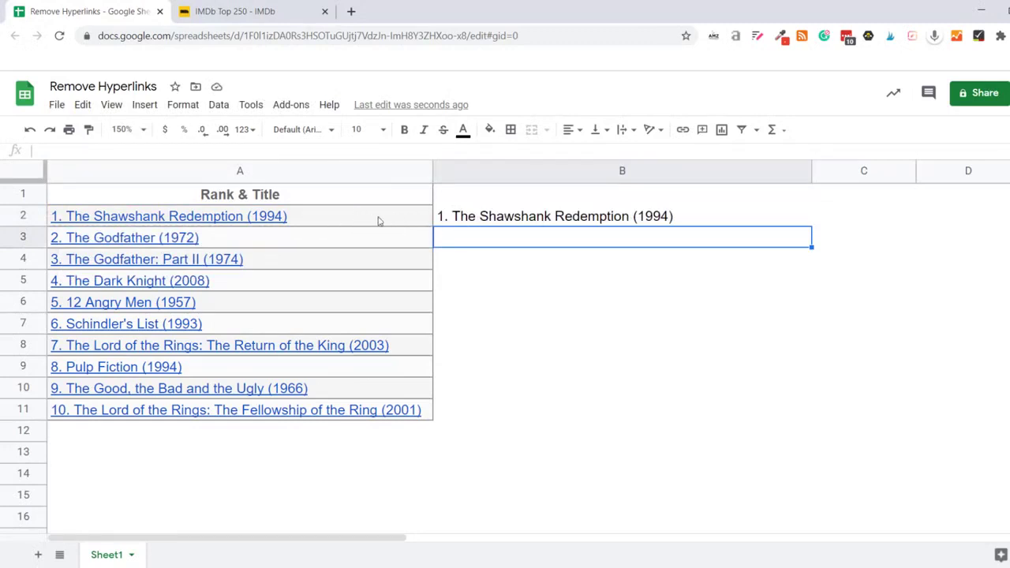
Fill the B2 formula down through B11 to list all ten titles
click(738, 223)
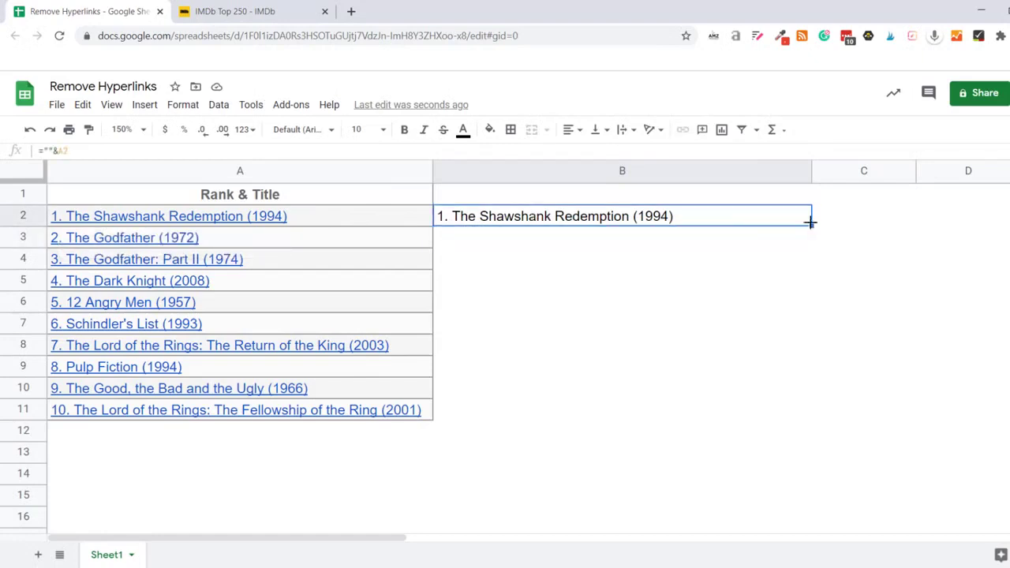
drag(811, 227, 802, 414)
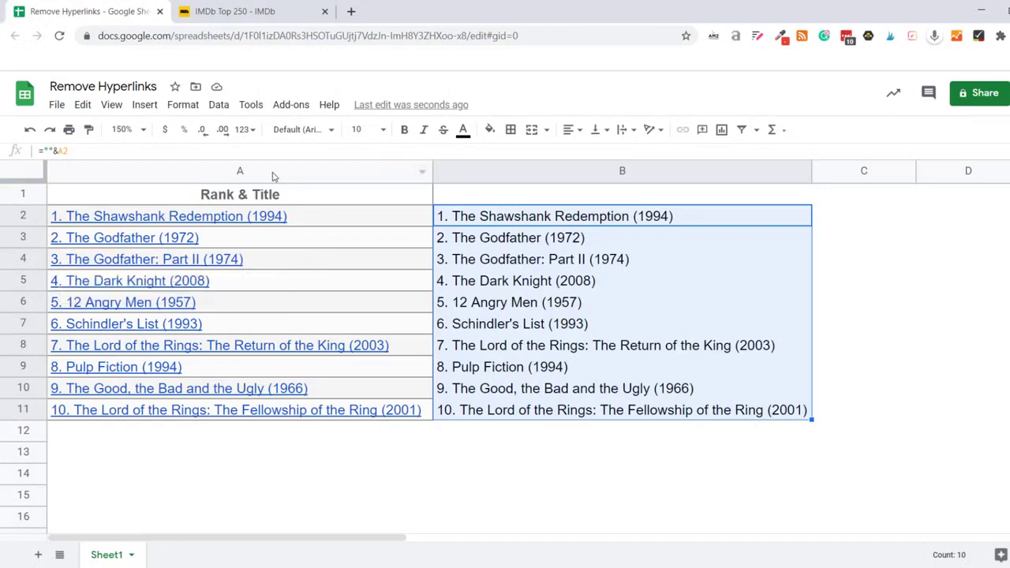
Copy B2:B11 and paste it back as values only, replacing the formulas
mouse_move(240, 170)
drag(516, 224, 512, 411)
key(ctrl+c)
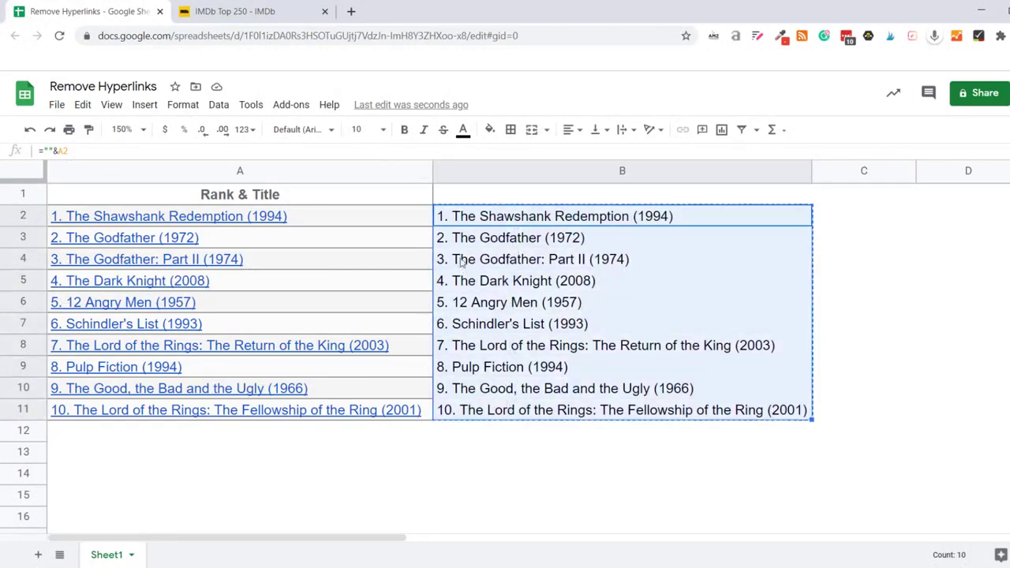
right_click(476, 219)
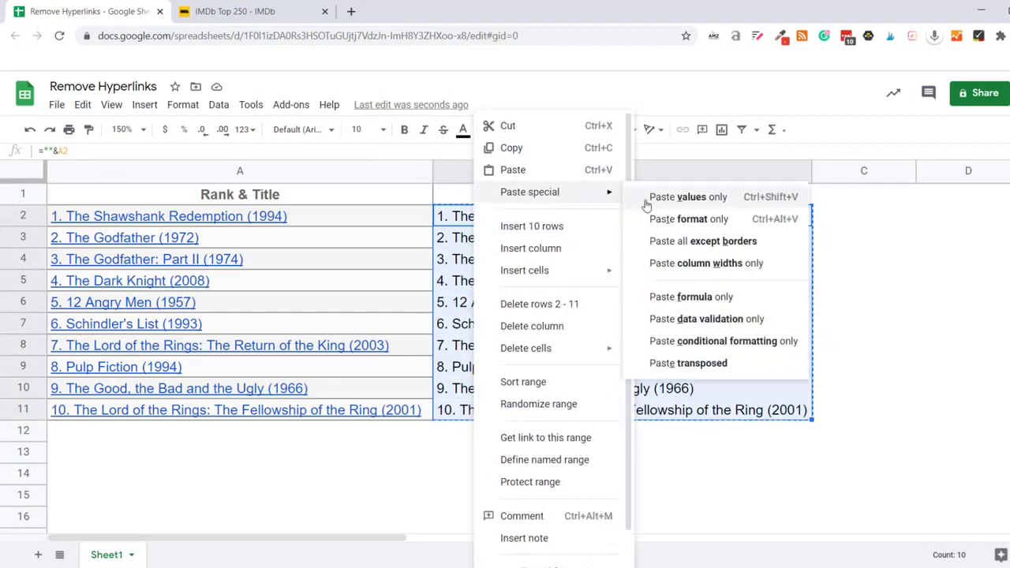
click(671, 198)
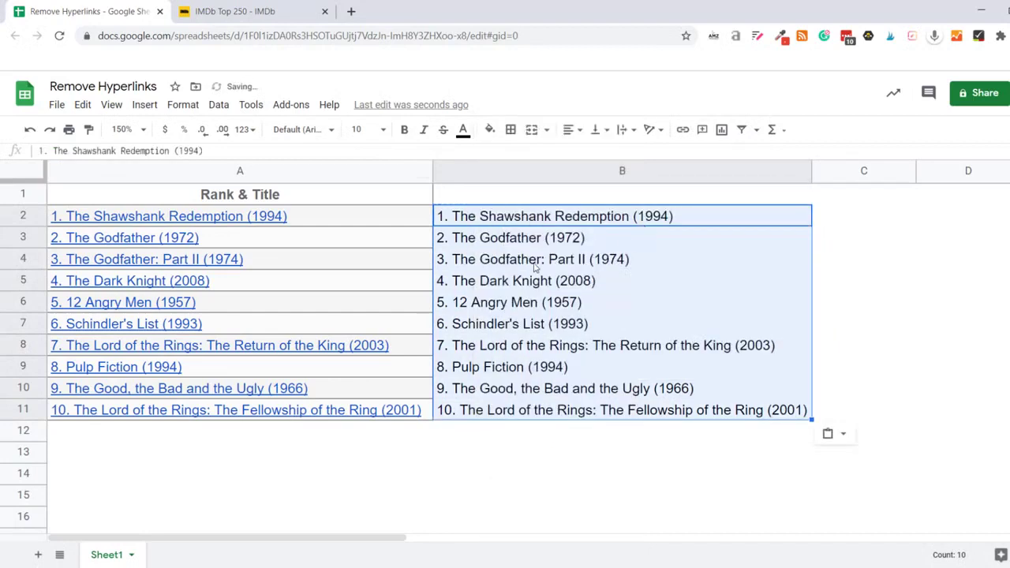